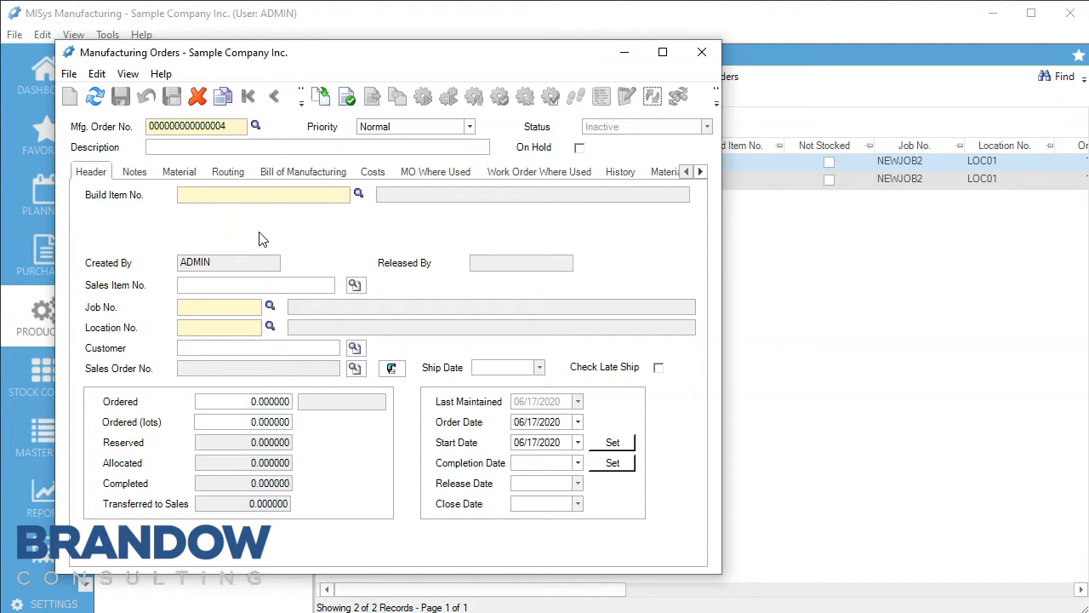
Step: Set the manufacturing order's build item to P50, Basic Pencil, using the item finder
left_click(360, 196)
left_click_drag(812, 289, 809, 483)
scroll(443, 381, "up", 11)
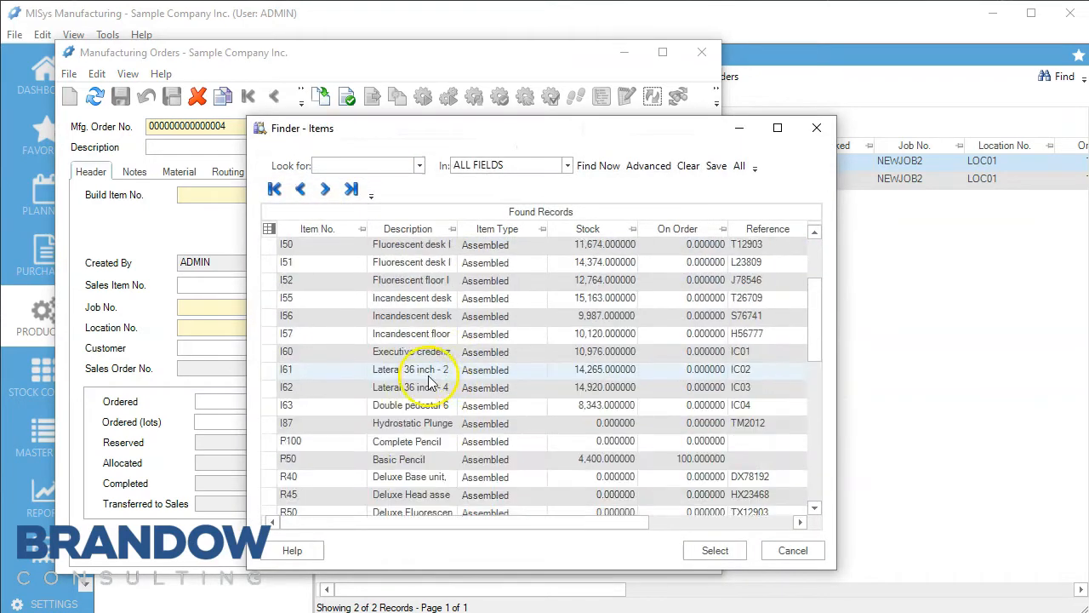
scroll(353, 344, "down", 4)
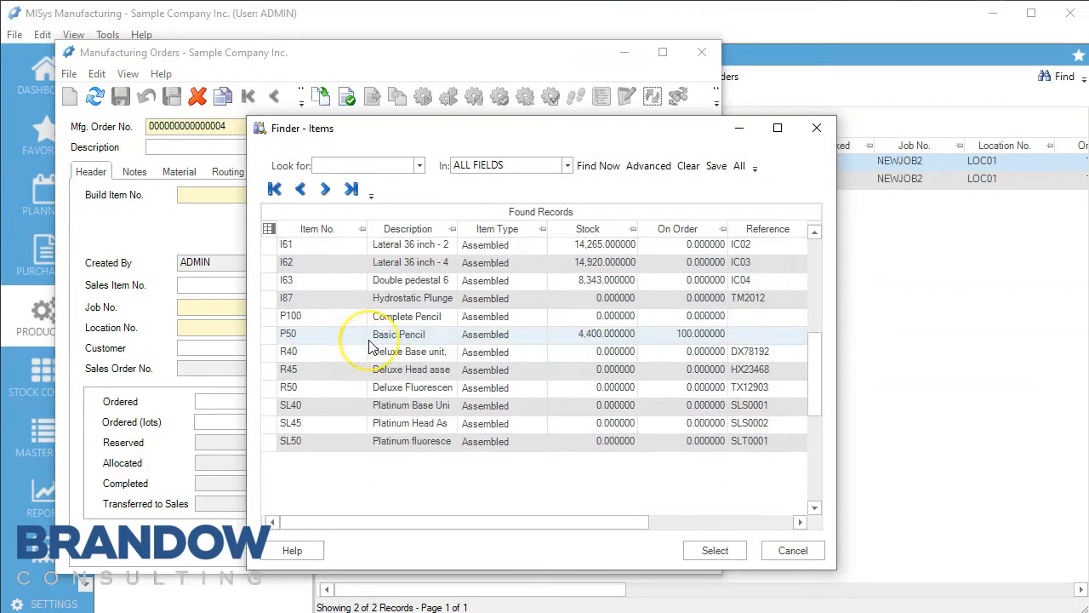
left_click(334, 367)
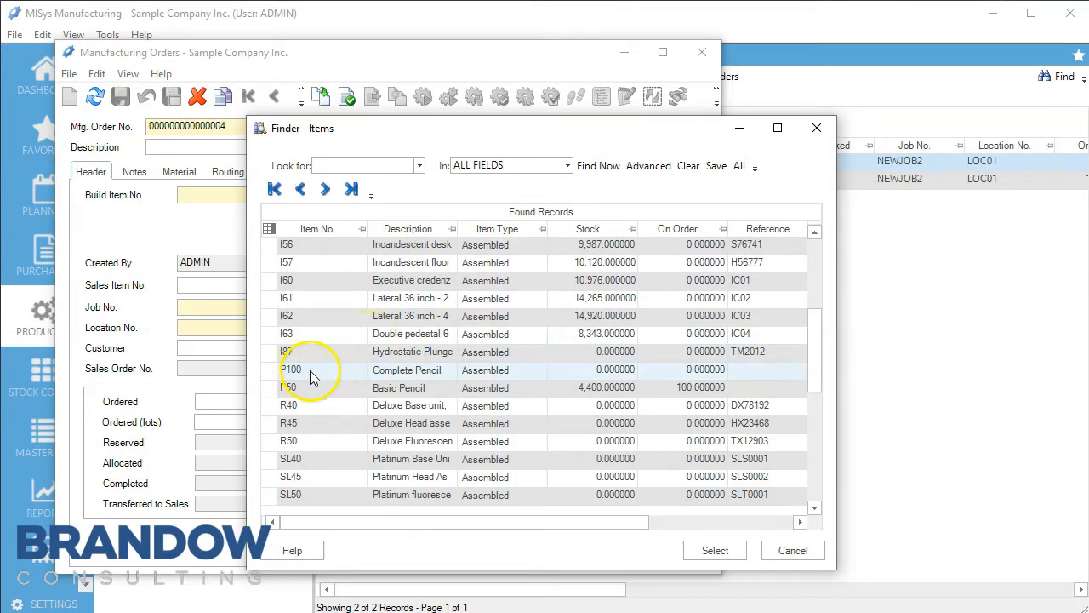
left_click(312, 385)
left_click(713, 549)
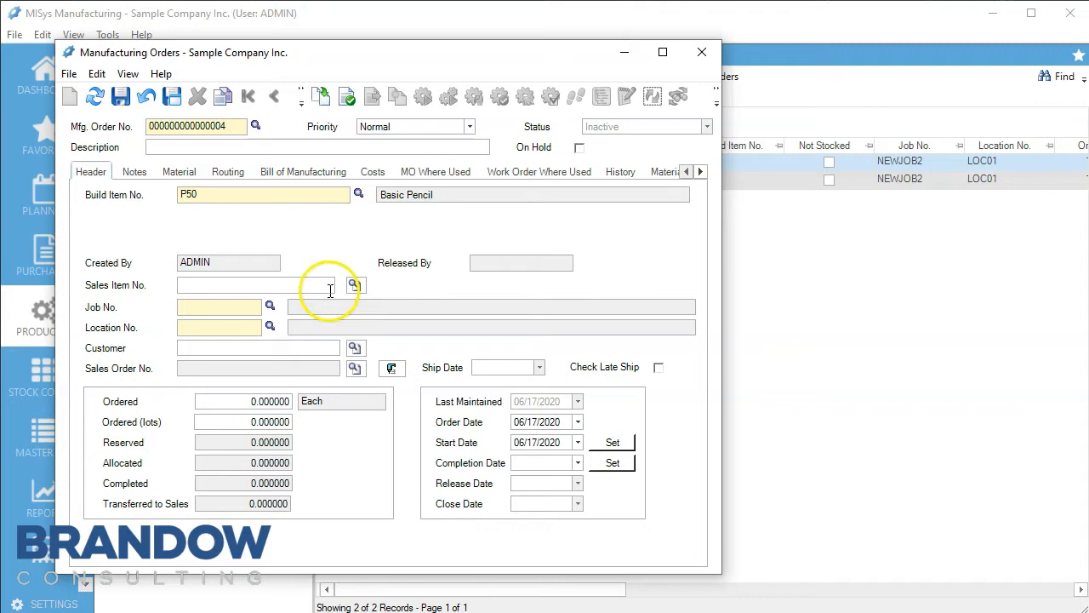
Step: Assign the manufacturing order to job JOB05 and location LOC01, Main Stockroom
left_click(270, 305)
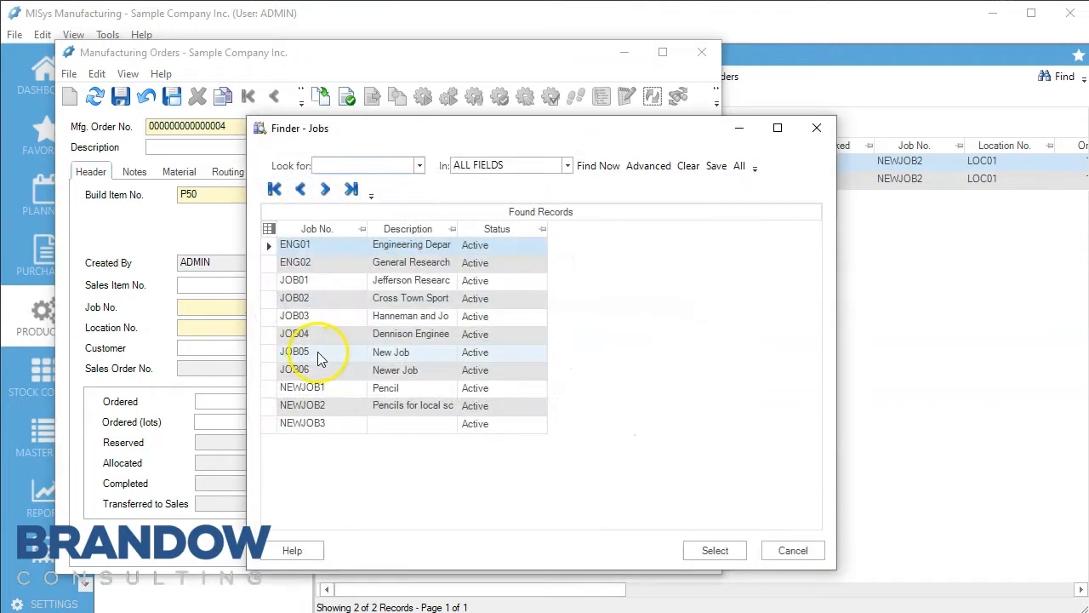
left_click(347, 338)
left_click(348, 354)
left_click(735, 545)
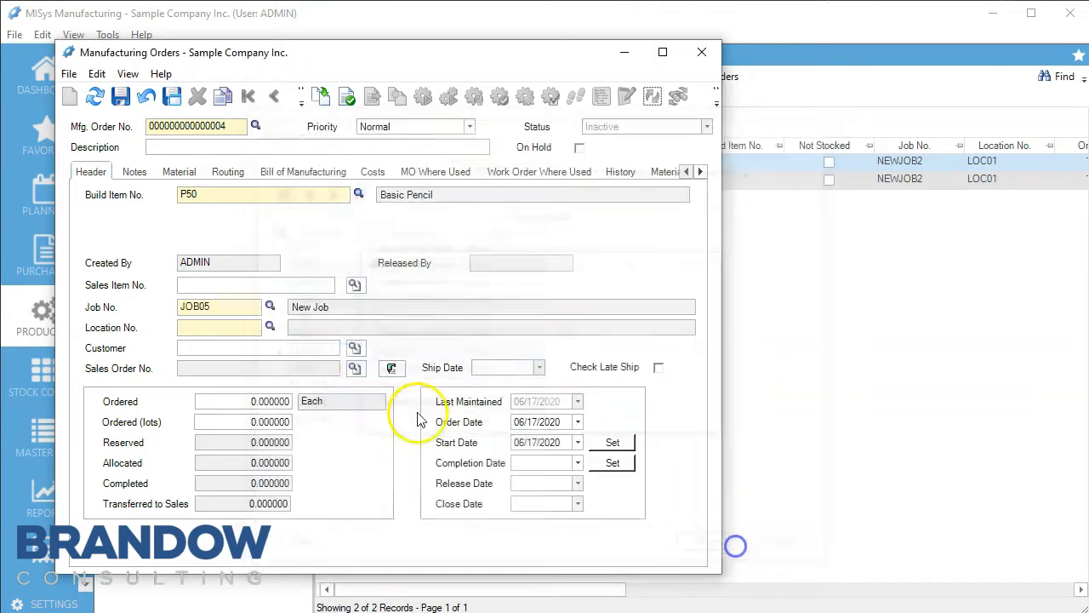
left_click(270, 326)
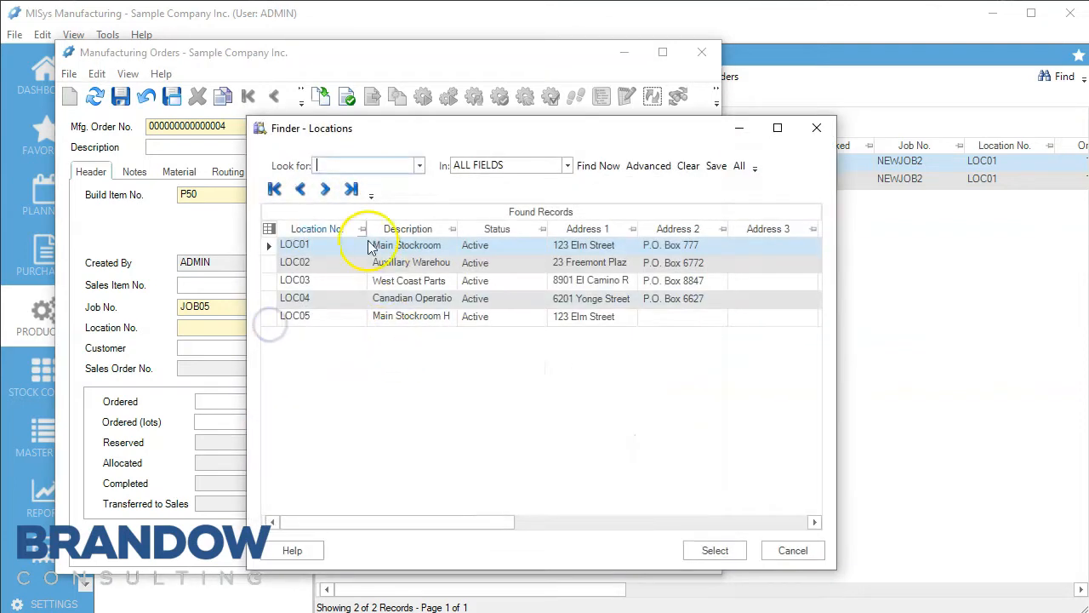
left_click(315, 247)
left_click(727, 550)
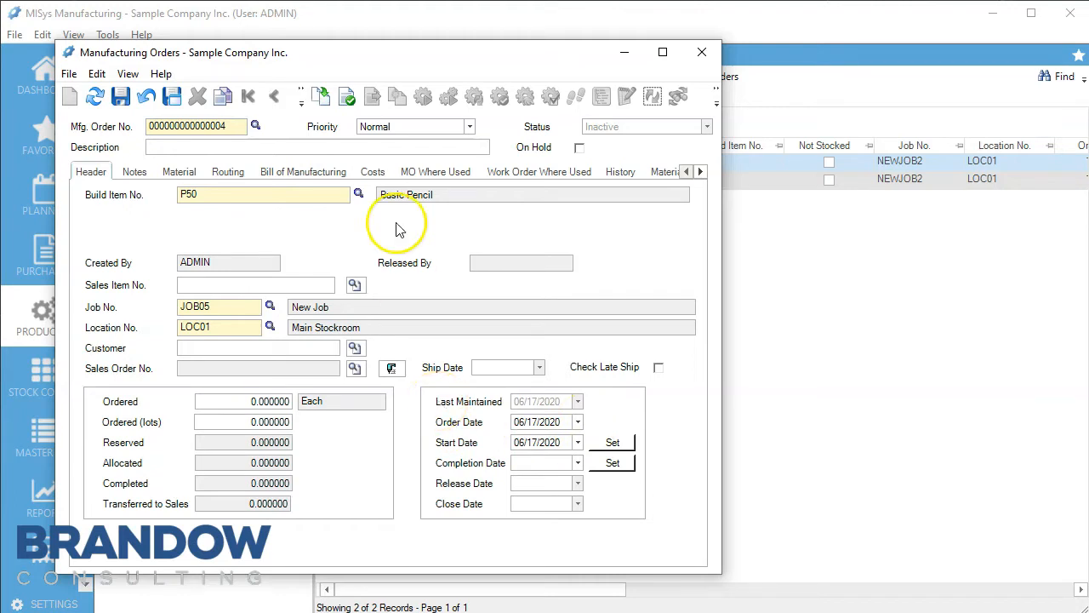
Step: Examine the order's material lines and its bill of manufacturing
left_click(178, 171)
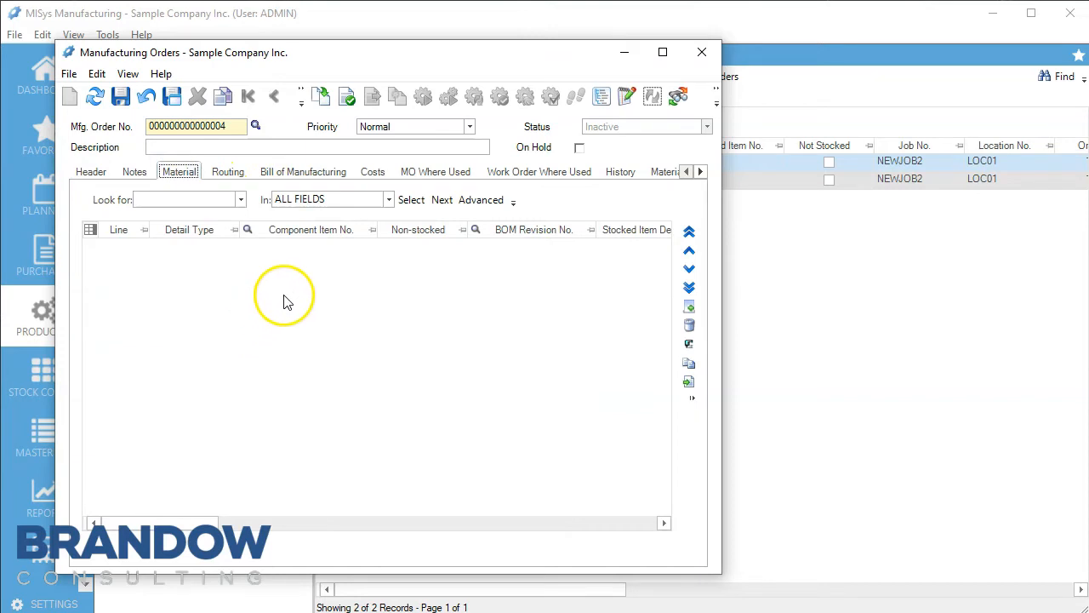
left_click(285, 178)
left_click(113, 202)
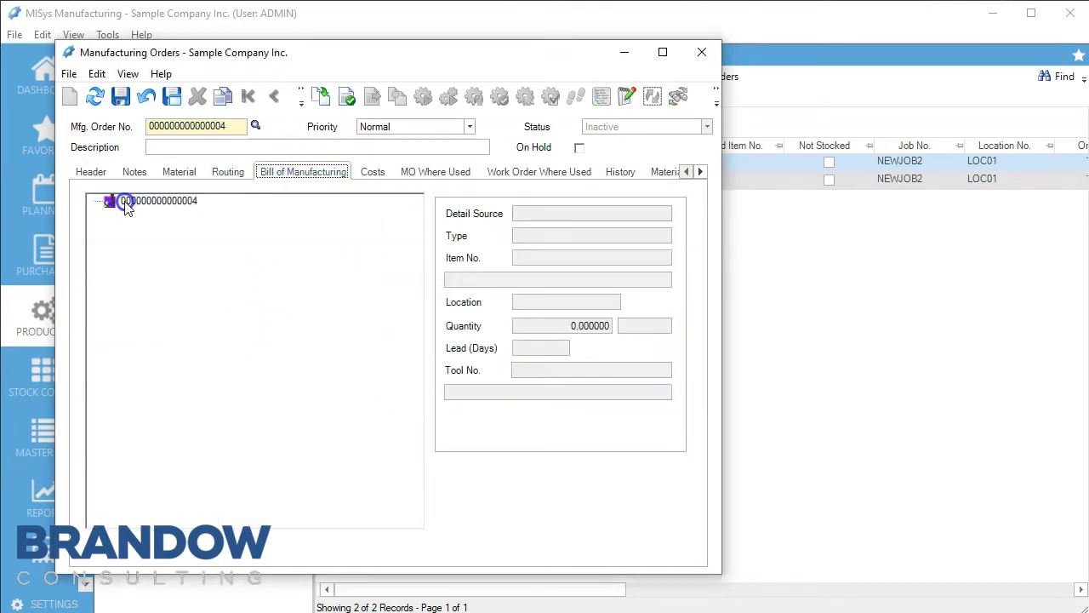
left_click(180, 172)
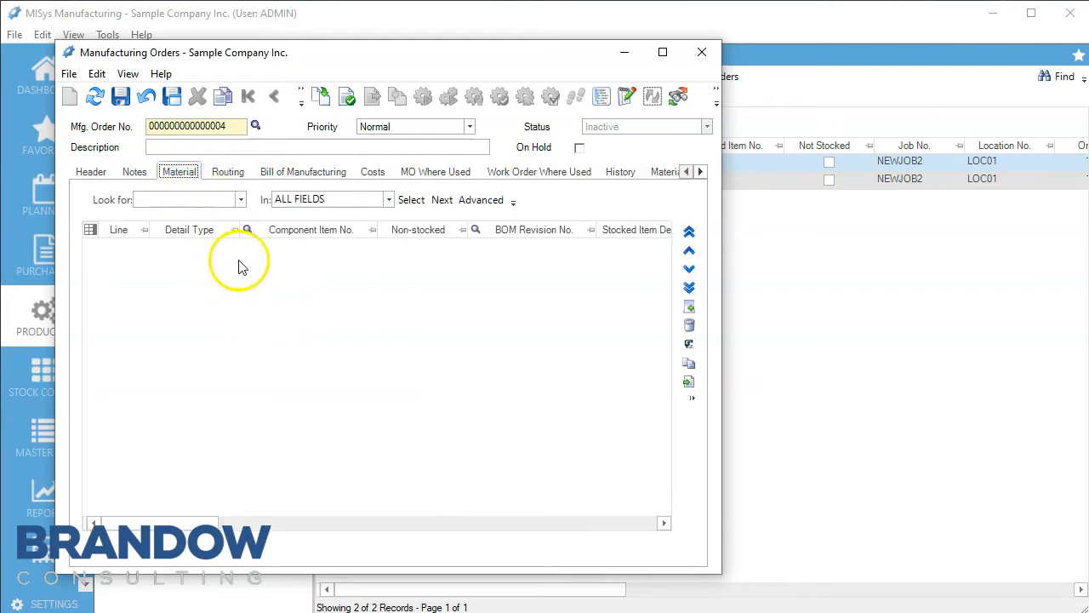
Step: Set the ordered quantity to 500, save the order populated from P50's BOM revision 1, check its materials and close it
left_click(239, 401)
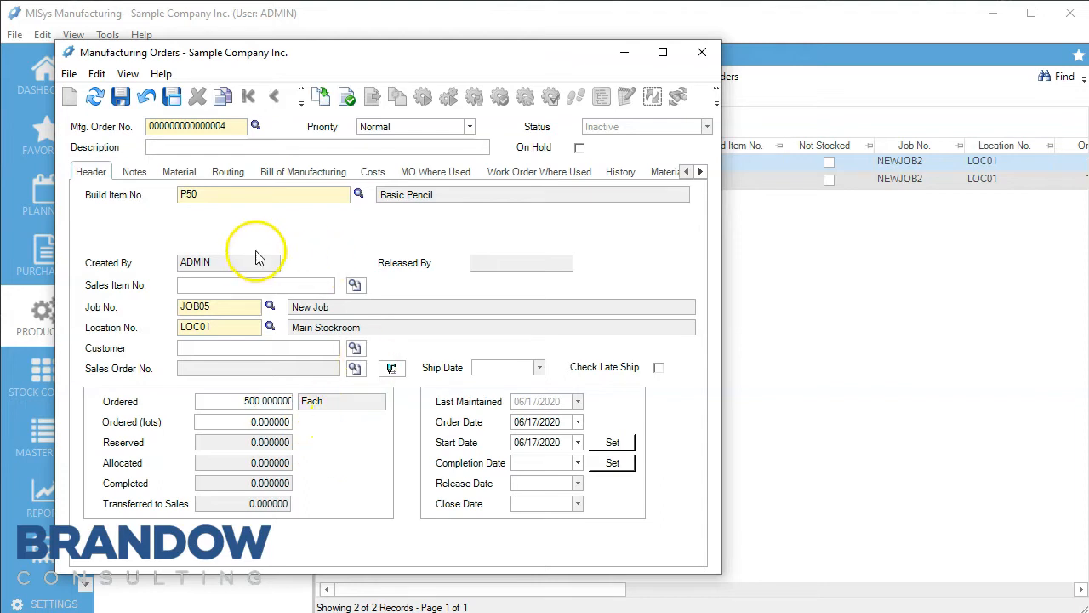
left_click(121, 94)
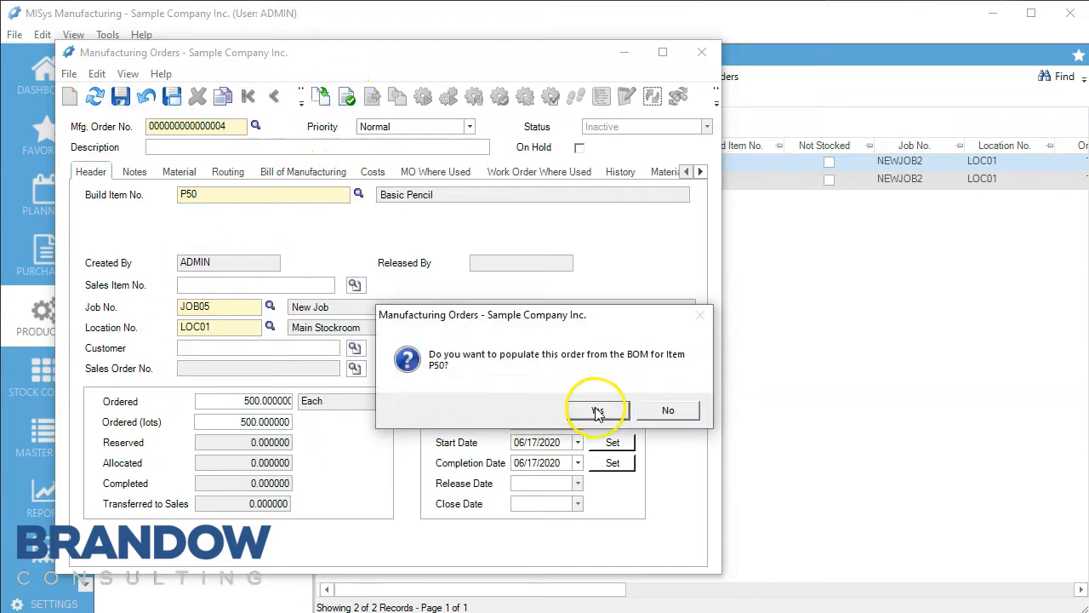
left_click(597, 411)
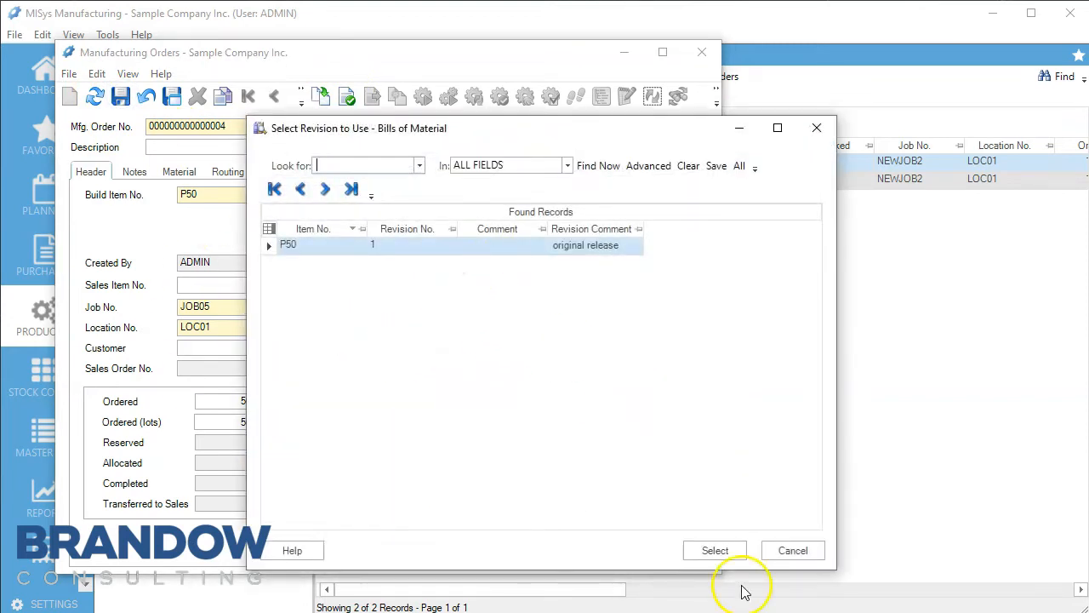
left_click(715, 549)
left_click(179, 173)
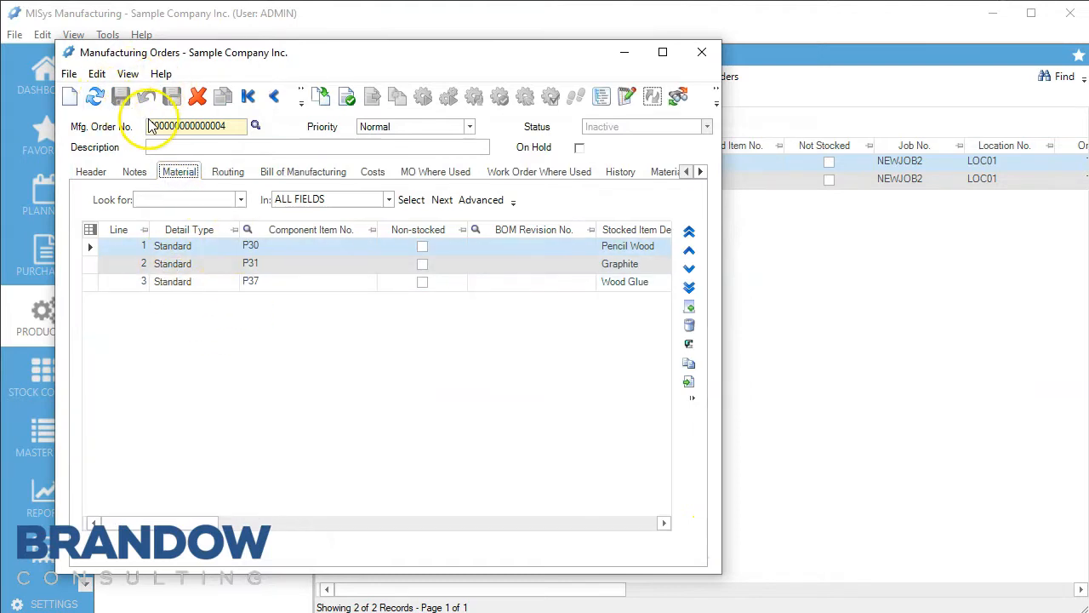
left_click(702, 52)
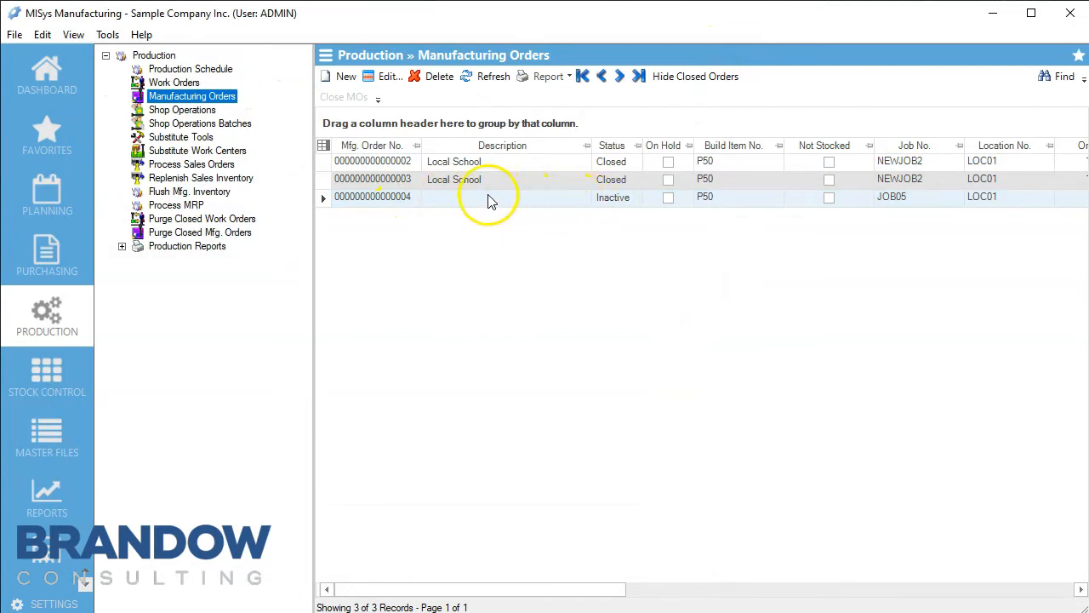
Step: Reopen the inactive manufacturing order, give it the description School, keep Normal priority, save and close it
left_click(444, 198)
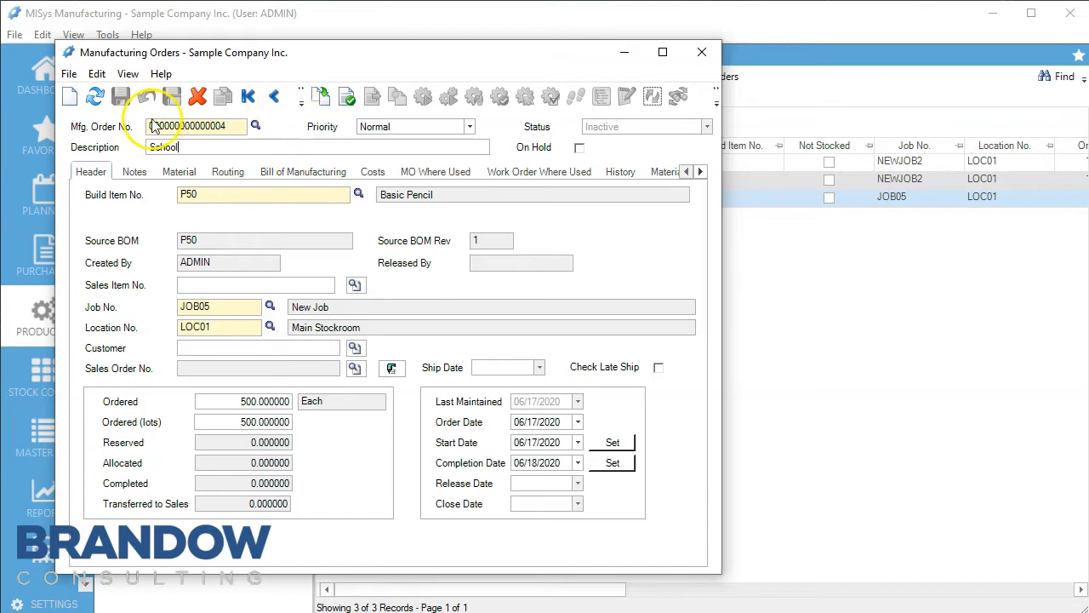
left_click(407, 127)
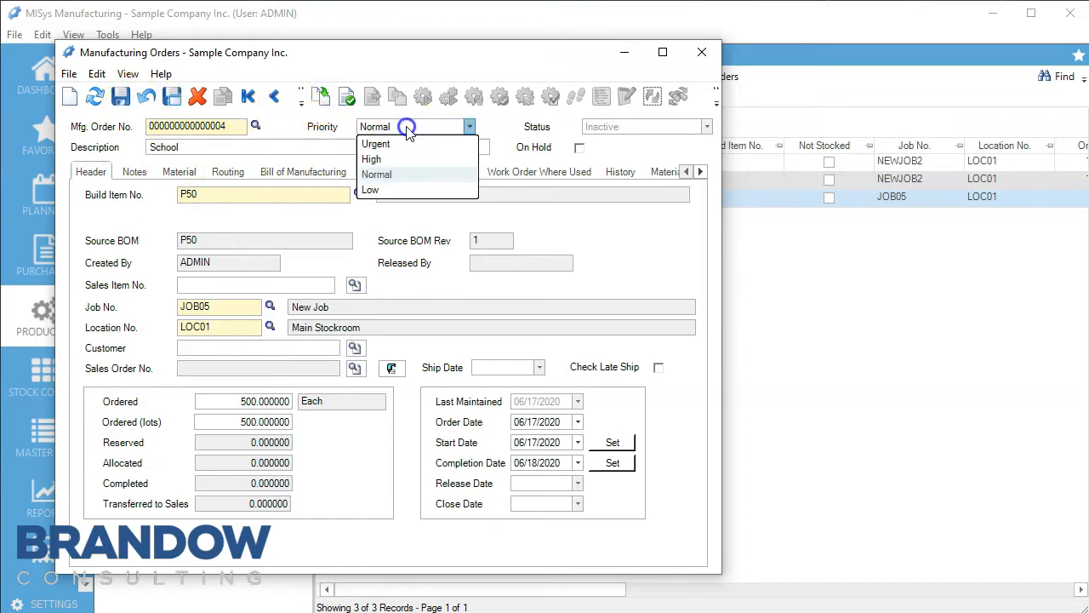
left_click(119, 98)
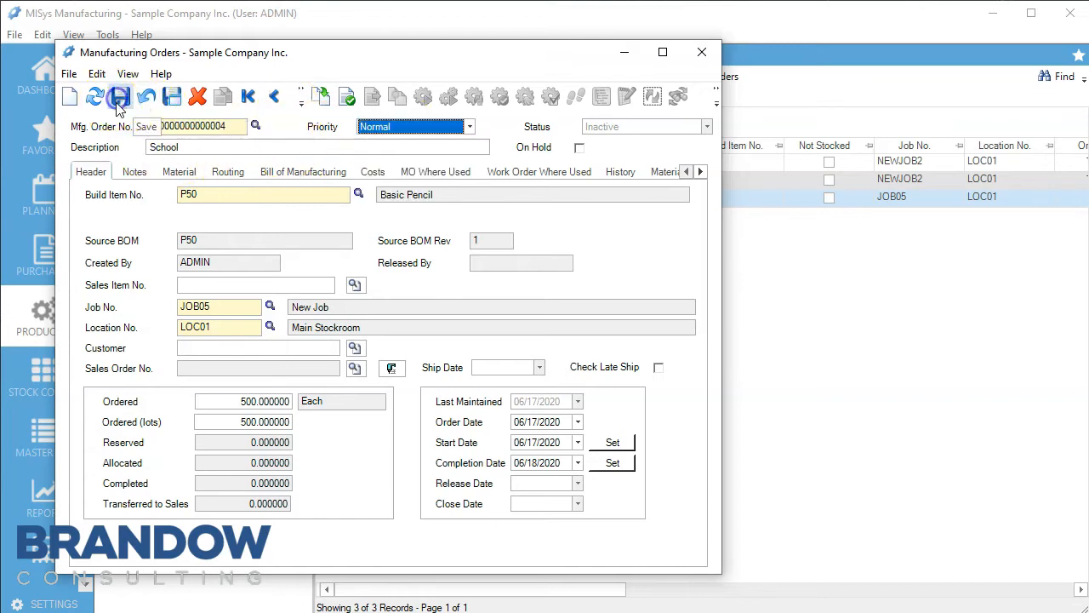
left_click(701, 52)
Step: Start a new work order and try to create a manufacturing order from its empty details
left_click(174, 83)
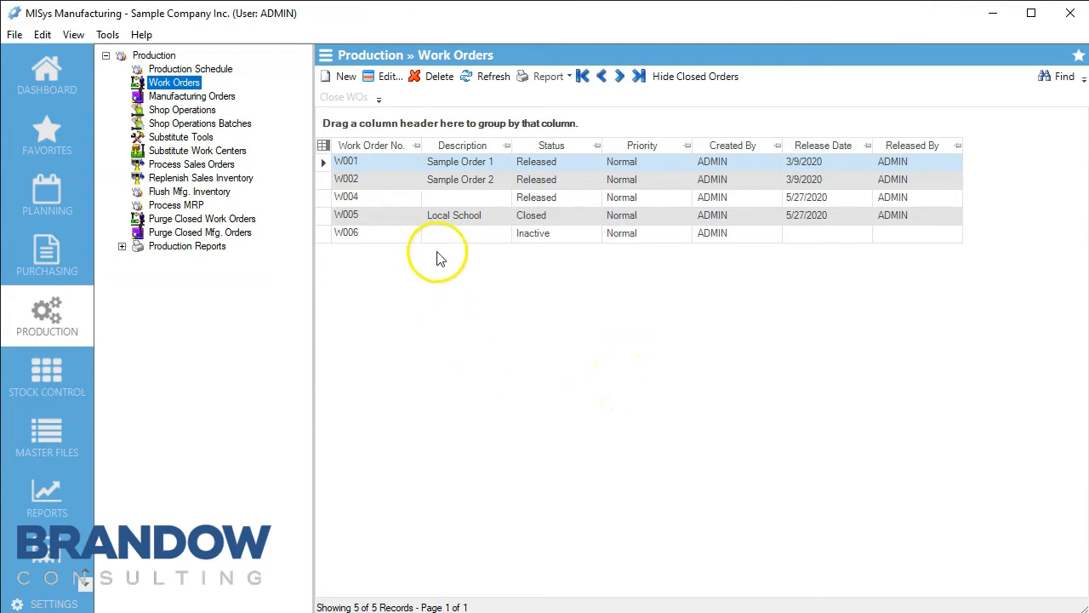
left_click(345, 77)
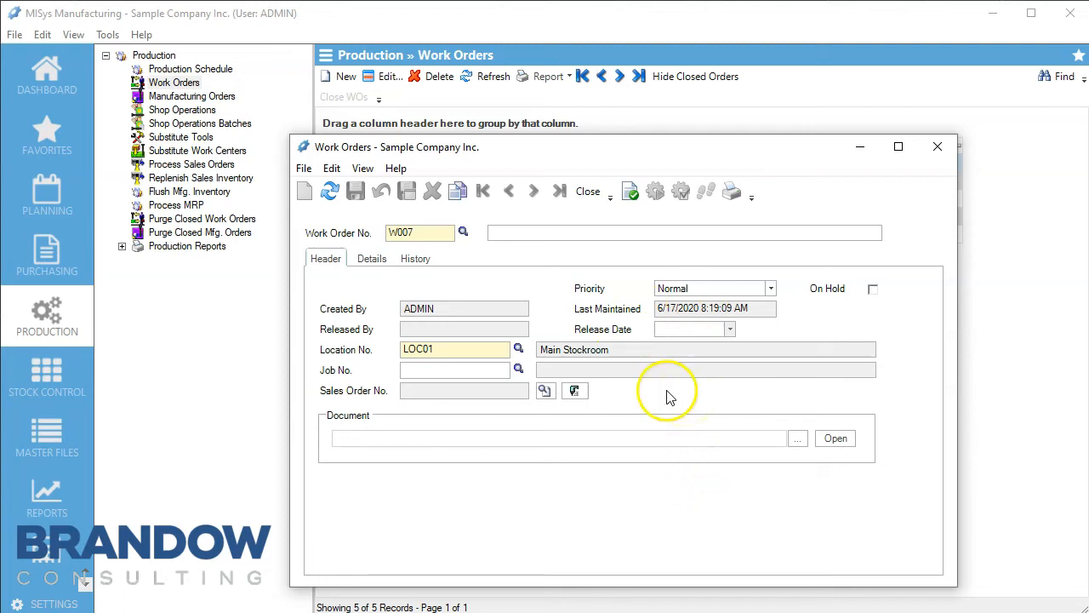
left_click(374, 260)
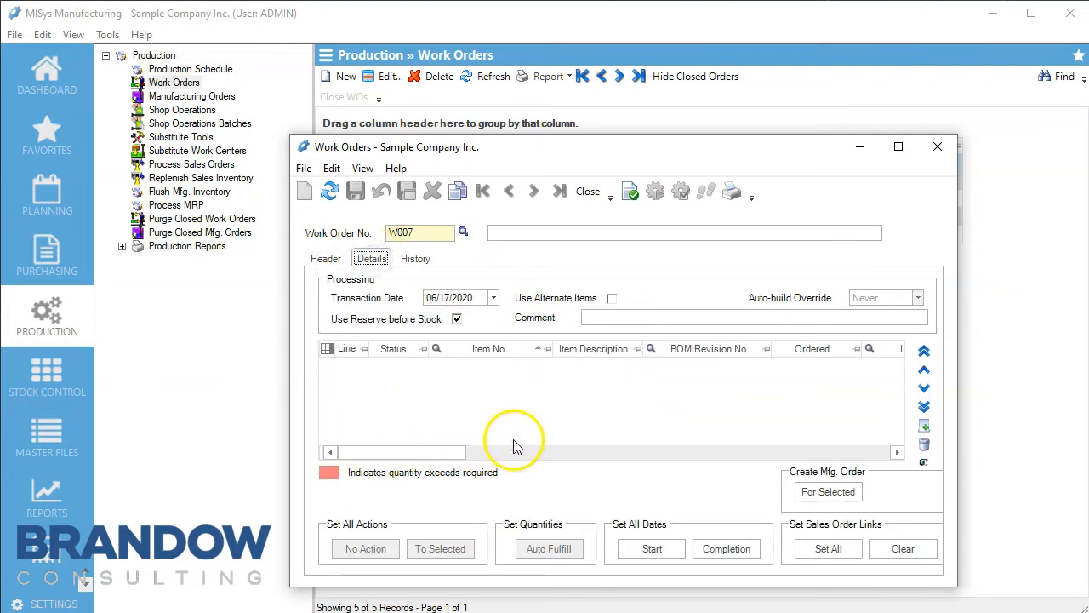
left_click(827, 491)
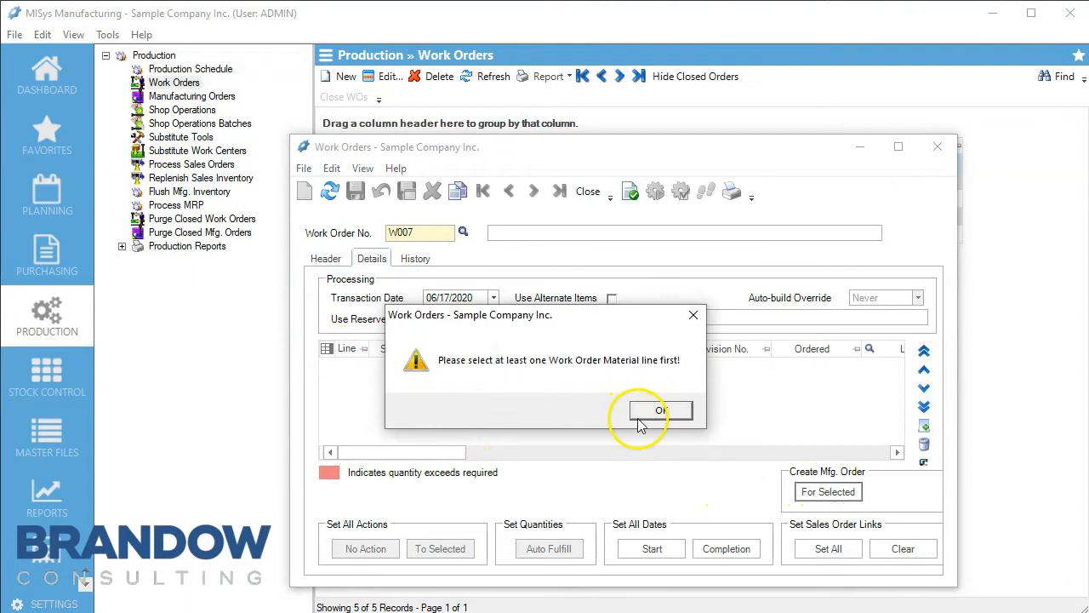
left_click(655, 407)
Step: Add a detail line to the work order and link it to the School manufacturing order
left_click(924, 426)
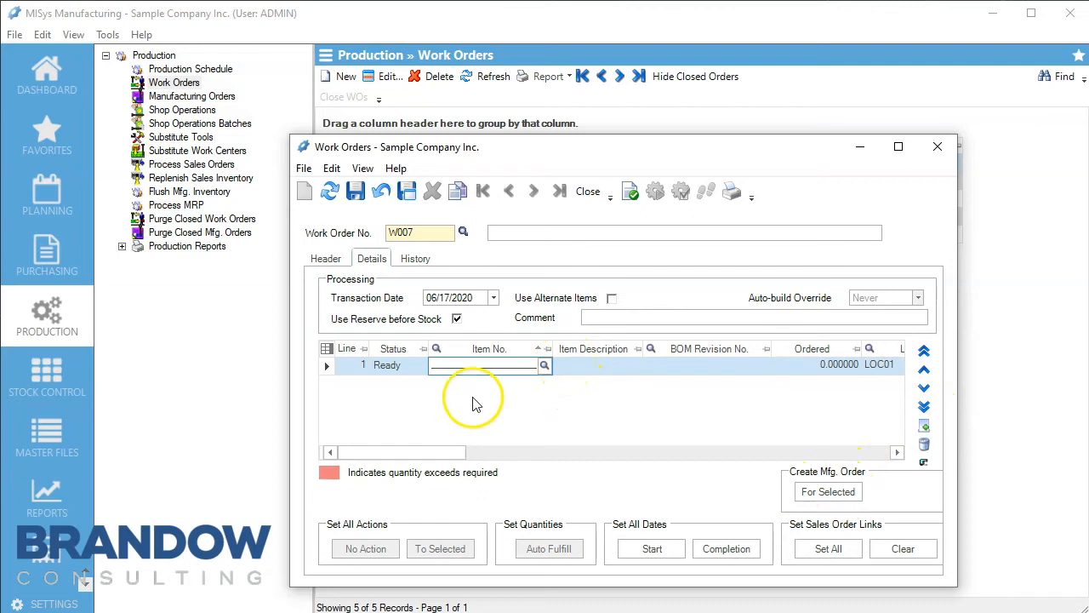
left_click_drag(413, 453, 551, 454)
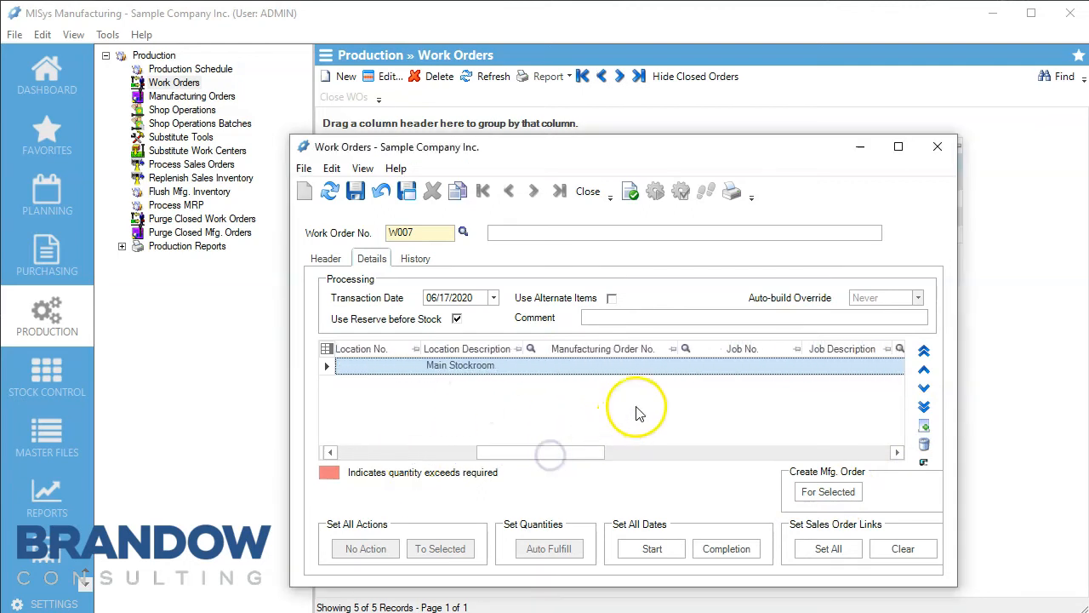
left_click(655, 365)
left_click(663, 368)
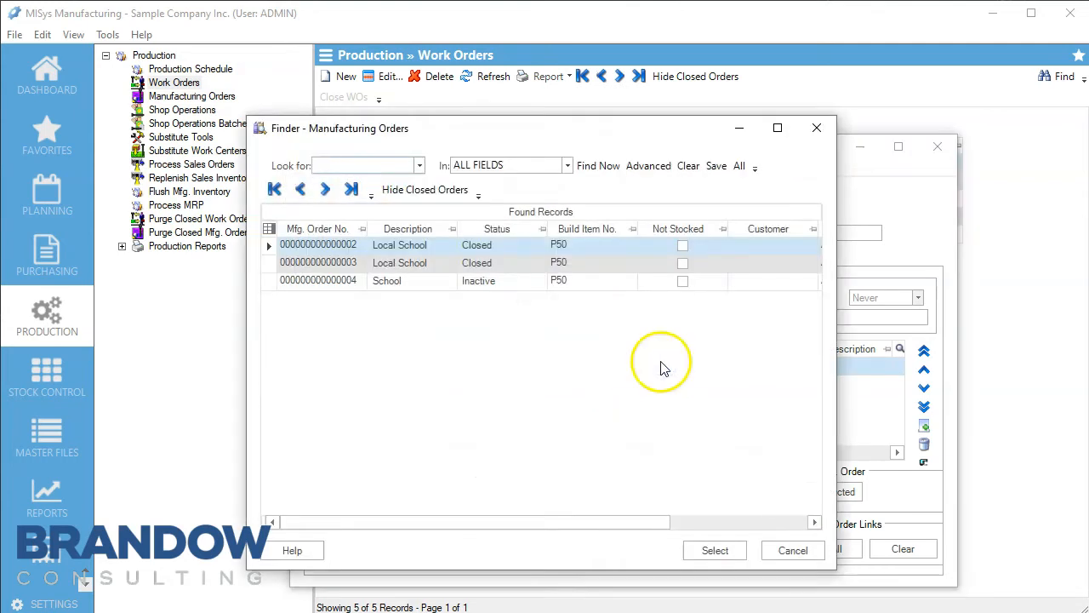
left_click(344, 280)
left_click(715, 550)
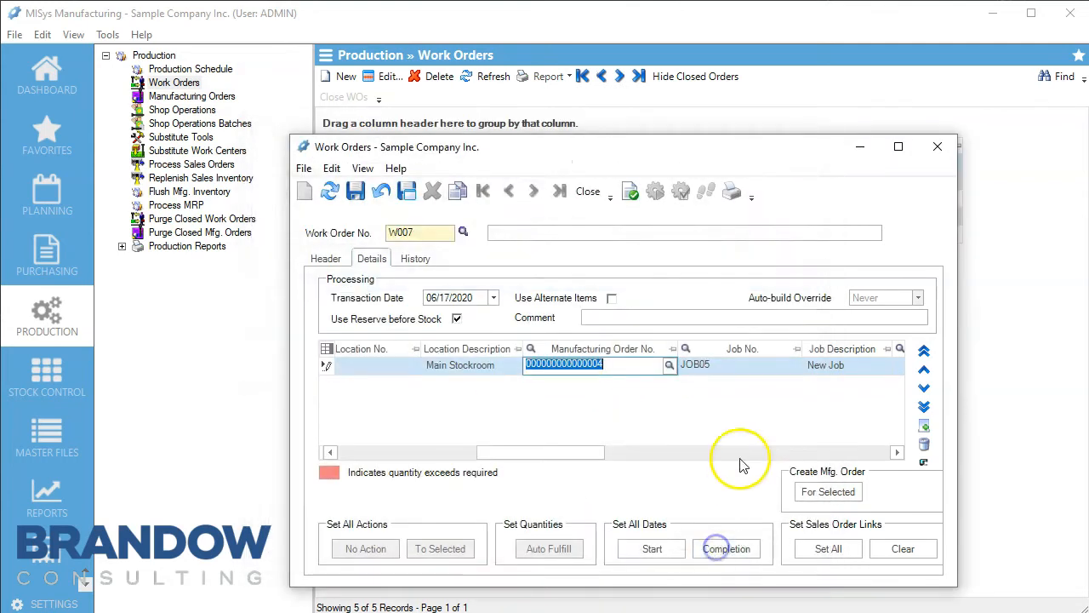
Step: Add a second detail line to the work order with item P50, Basic Pencil
left_click_drag(557, 452, 397, 452)
left_click(932, 424)
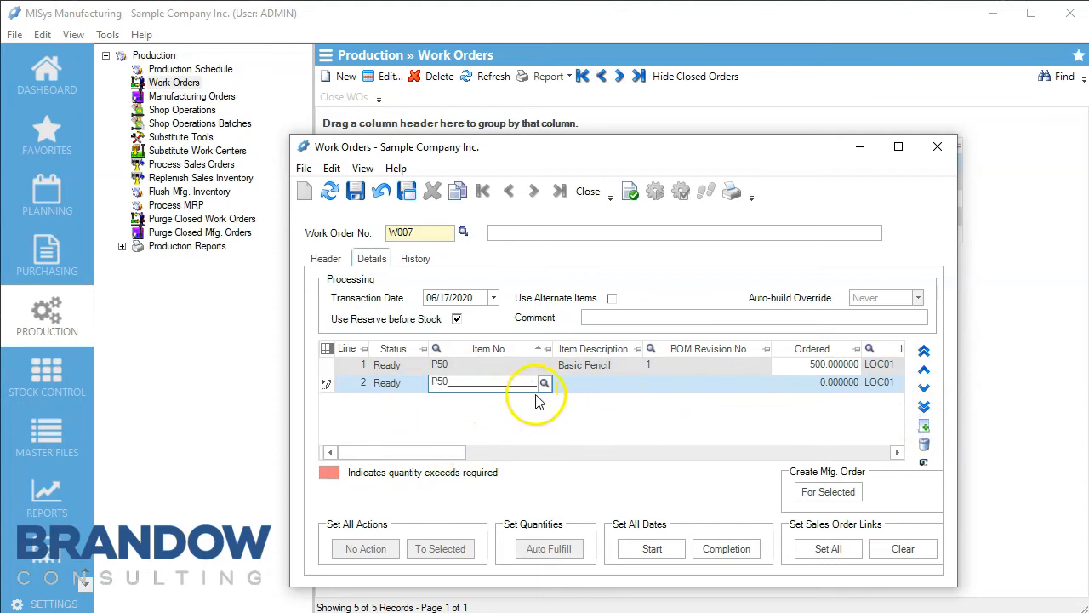
left_click(544, 383)
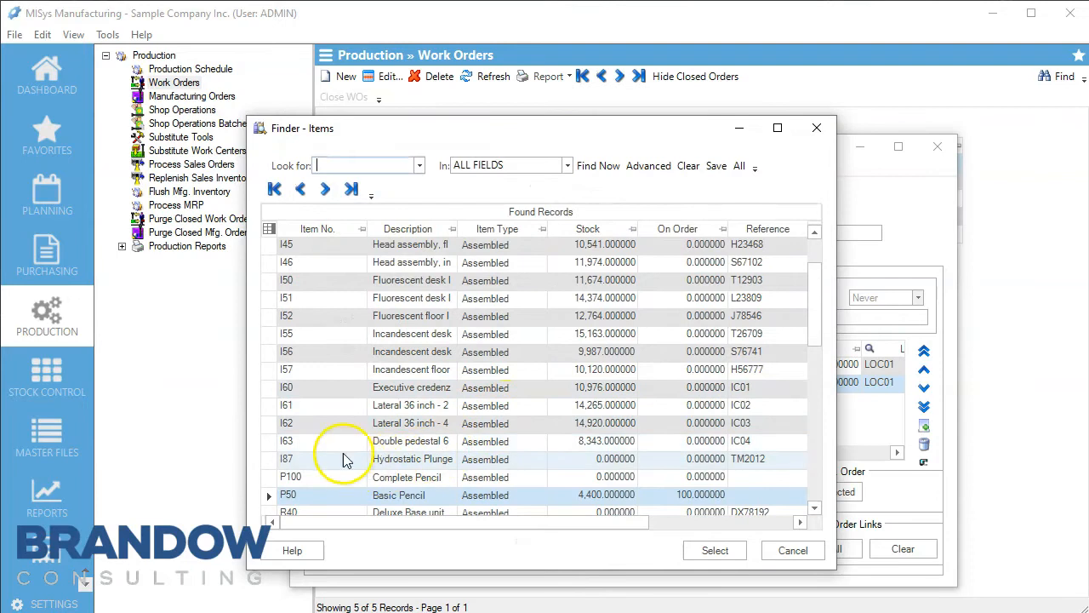
left_click(348, 495)
left_click(714, 550)
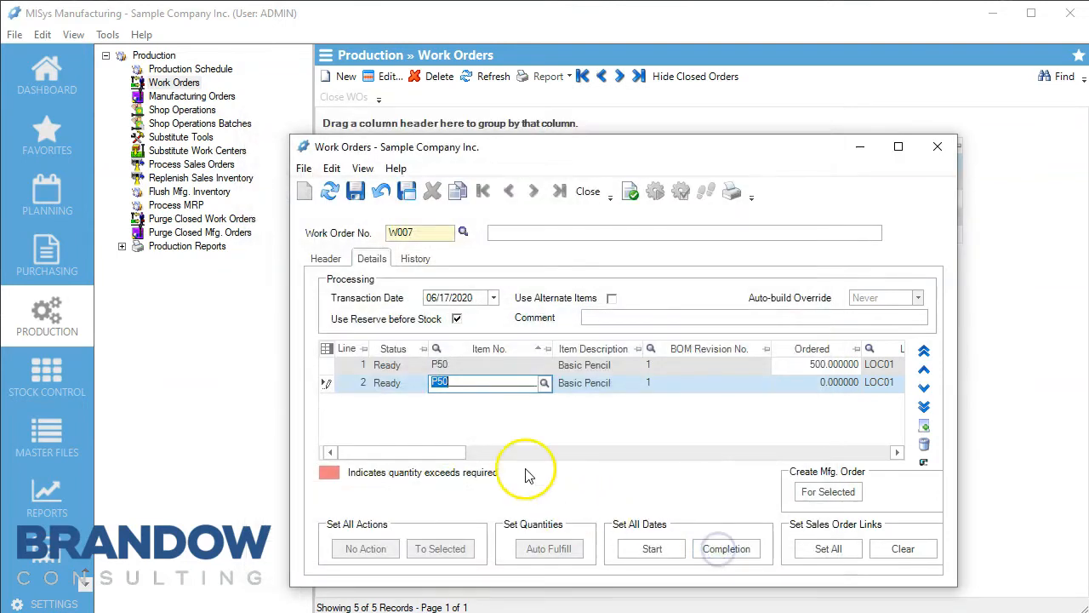
Step: Link the second work order line to the School manufacturing order
left_click_drag(444, 454, 568, 460)
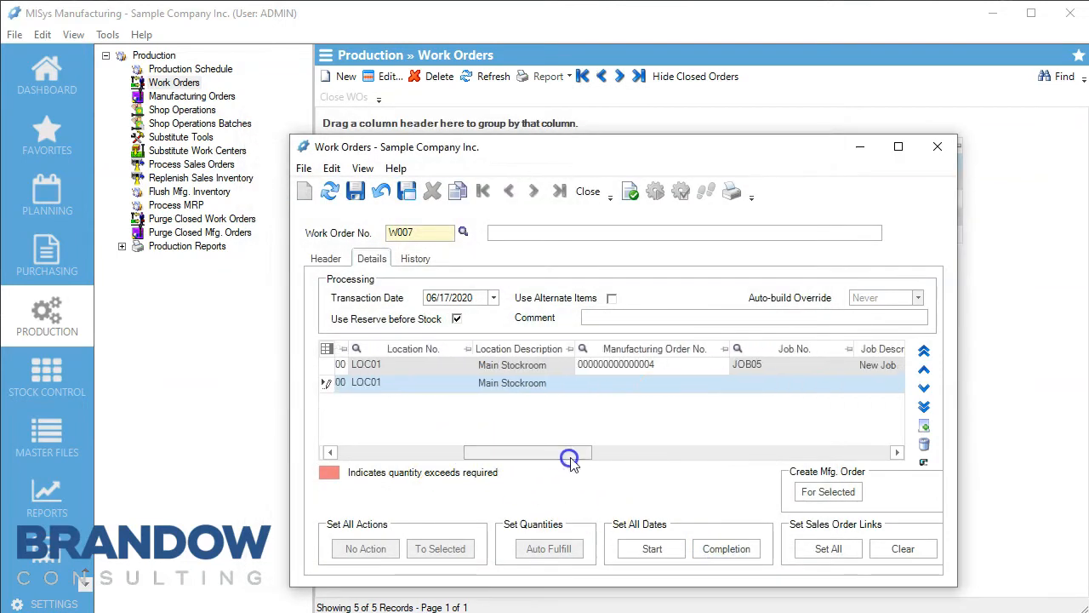
left_click(681, 382)
left_click(720, 383)
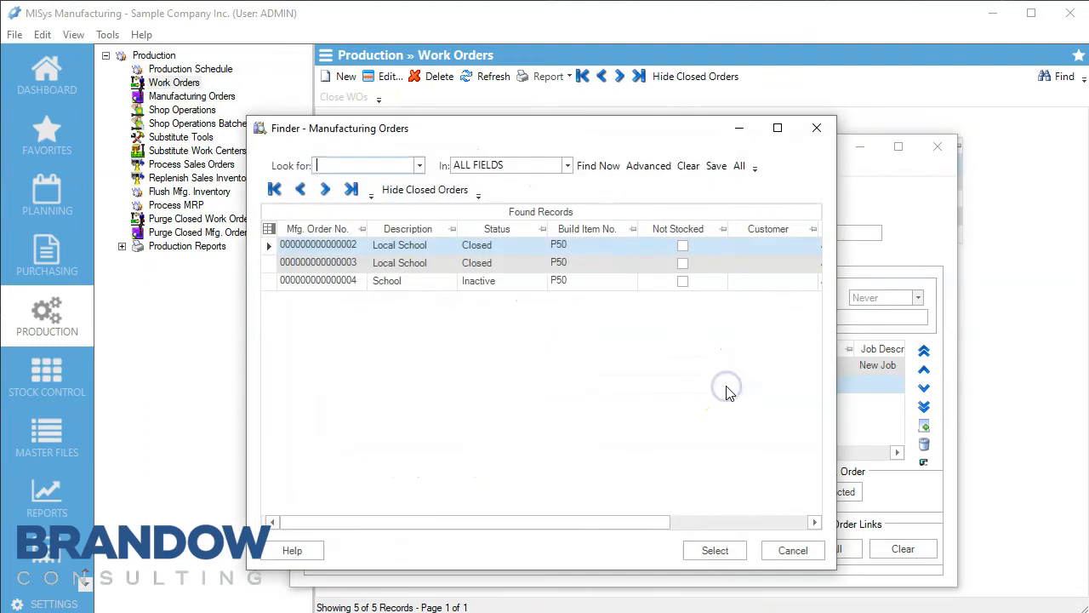
left_click(413, 284)
left_click(719, 550)
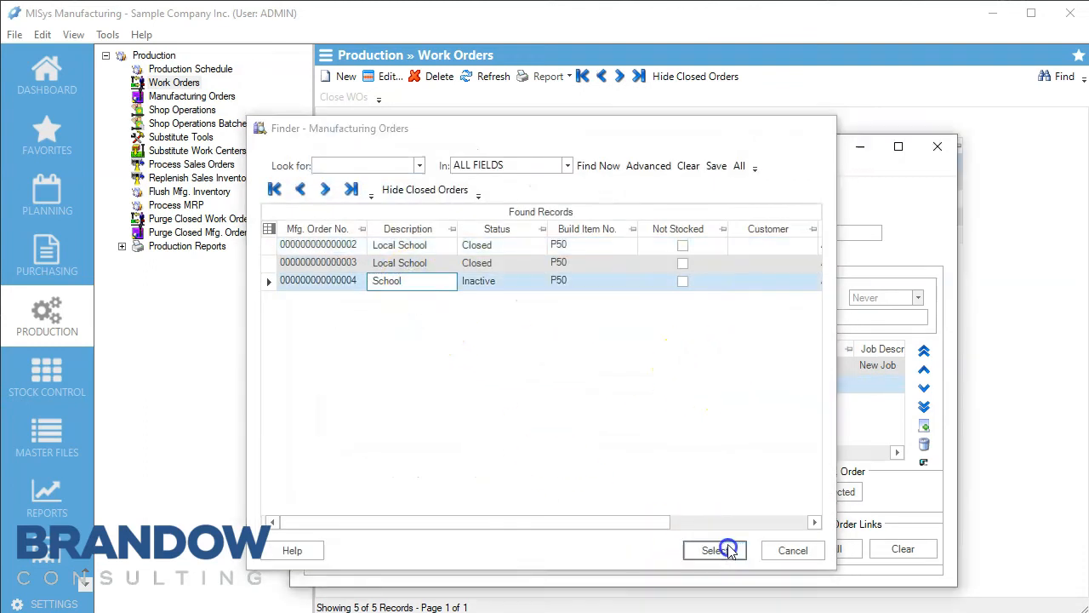
left_click_drag(564, 452, 428, 463)
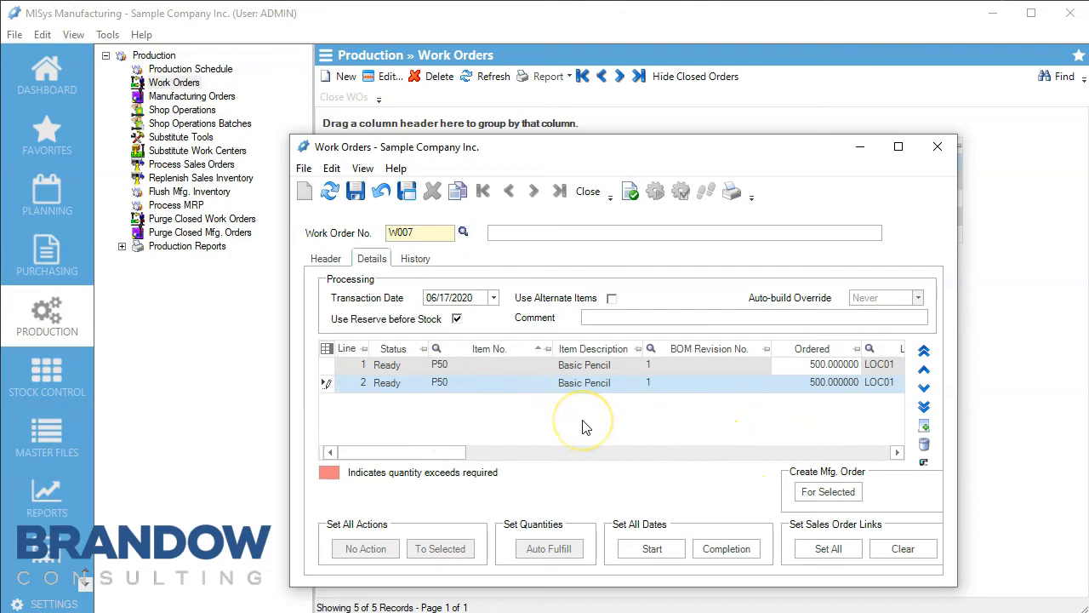